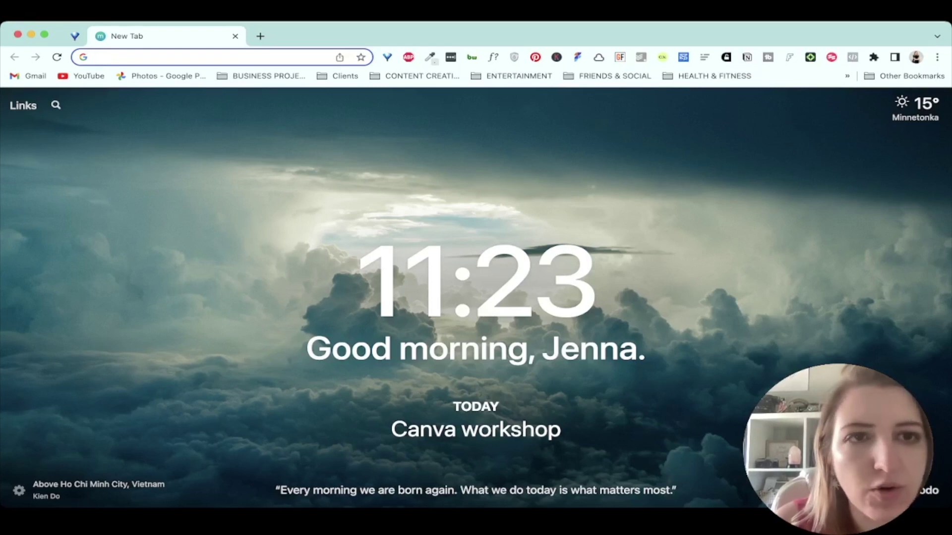
pyautogui.press('super+alt+b')
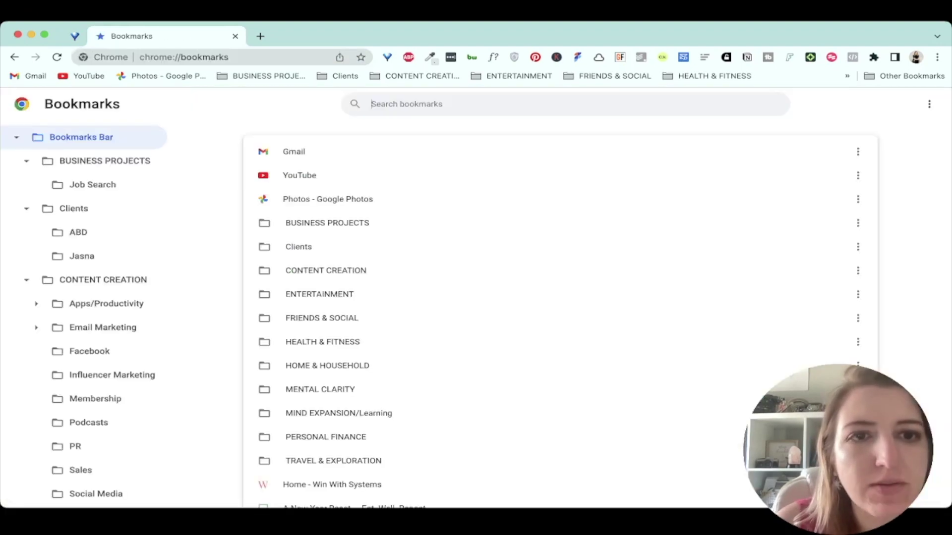
pyautogui.scroll(-4, 560, 318)
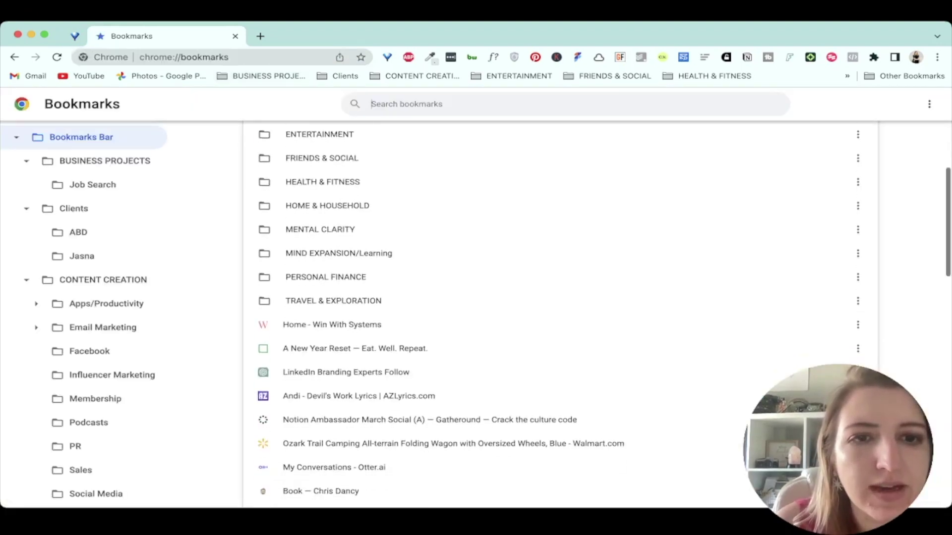
pyautogui.scroll(-1, 560, 318)
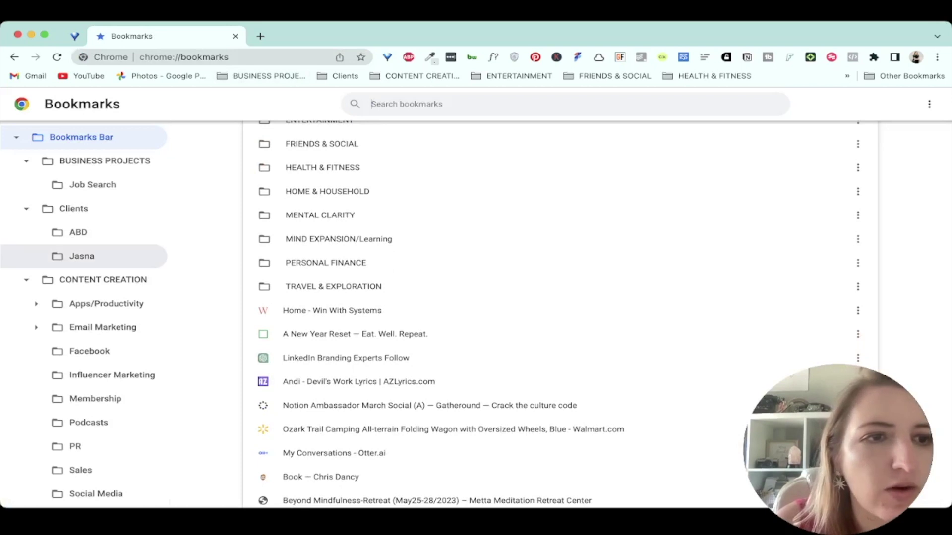
pyautogui.scroll(-1, 99, 238)
pyautogui.scroll(1, 99, 209)
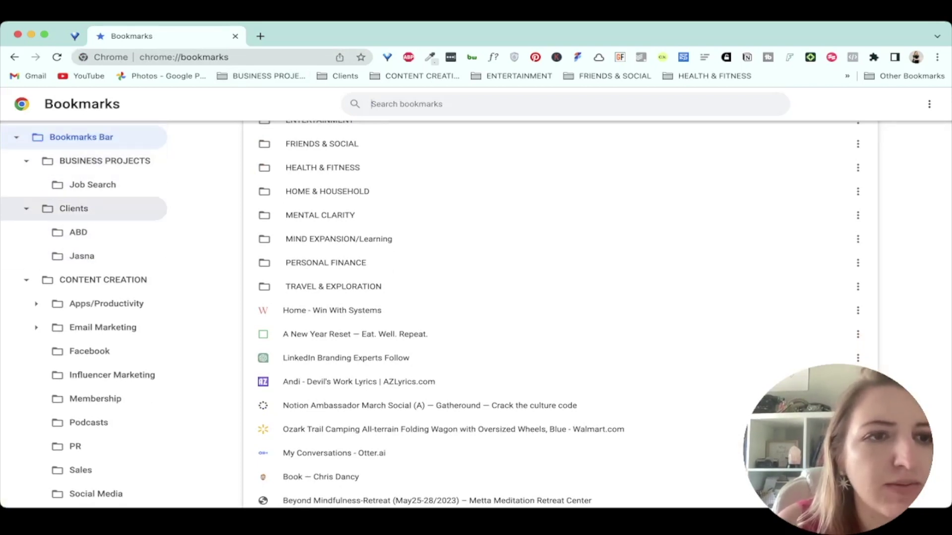
pyautogui.scroll(-10, 99, 221)
pyautogui.scroll(-5, 85, 253)
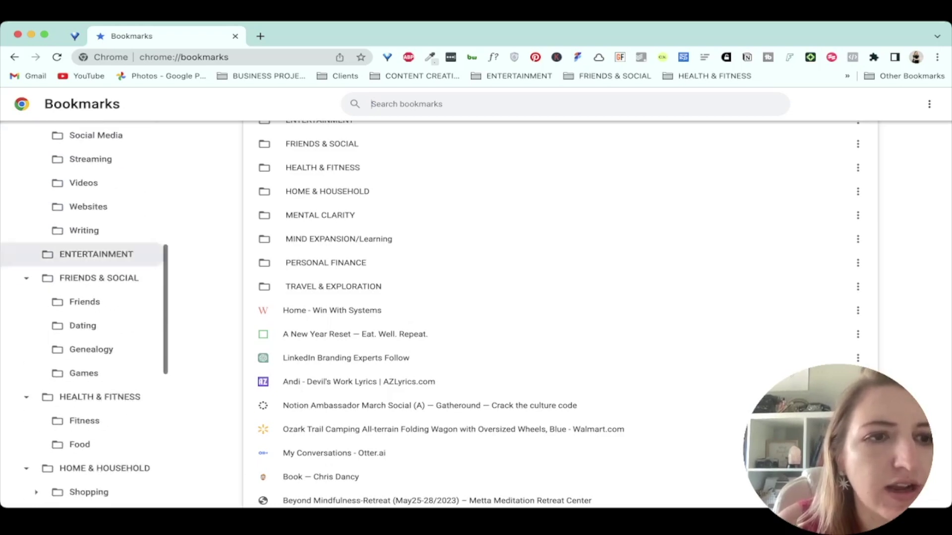
pyautogui.scroll(-5, 84, 272)
pyautogui.scroll(-8, 84, 260)
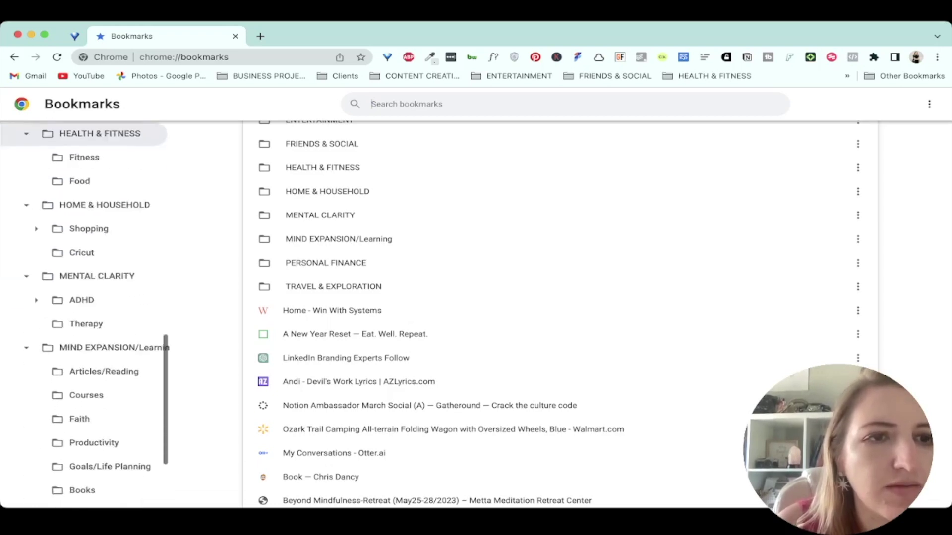
pyautogui.scroll(-1, 85, 253)
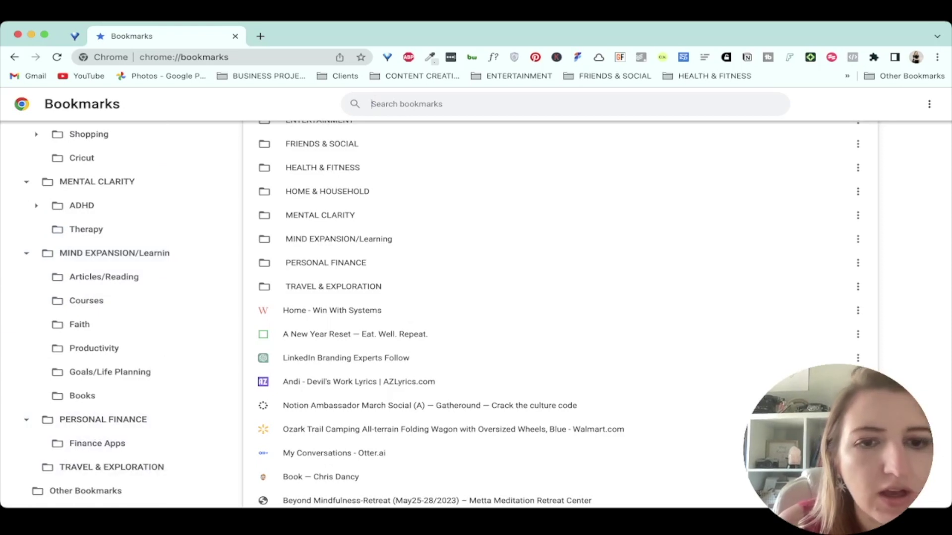
pyautogui.scroll(-1, 560, 312)
pyautogui.scroll(-3, 561, 383)
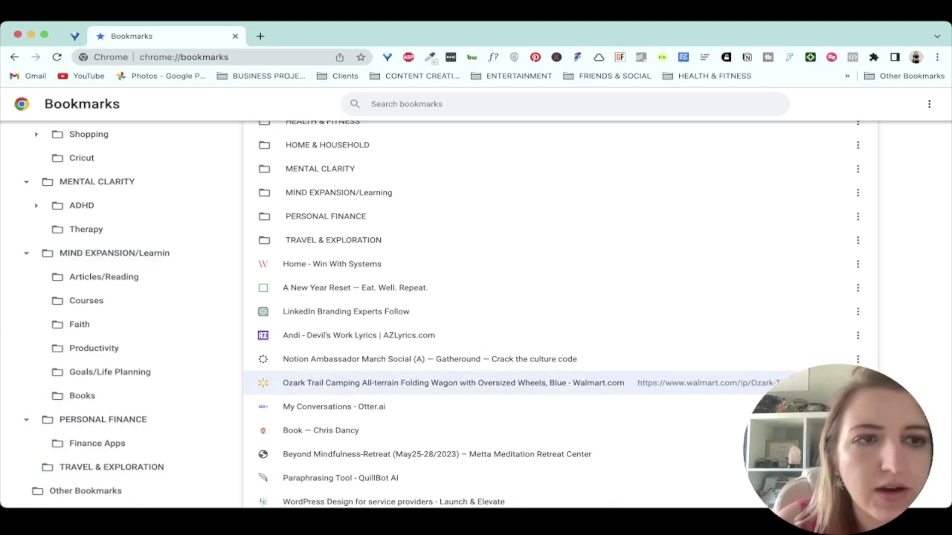
pyautogui.scroll(5, 560, 383)
pyautogui.scroll(-2, 560, 383)
pyautogui.scroll(5, 84, 349)
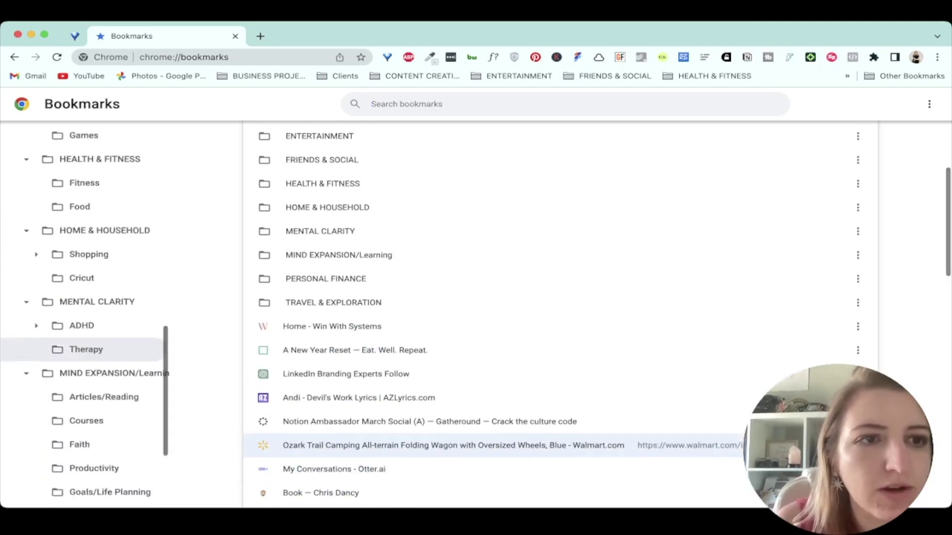
pyautogui.scroll(1, 85, 349)
# File the Walmart wagon bookmark into Shopping and Beyond Mindfulness into Articles/Reading.
pyautogui.click(36, 276)
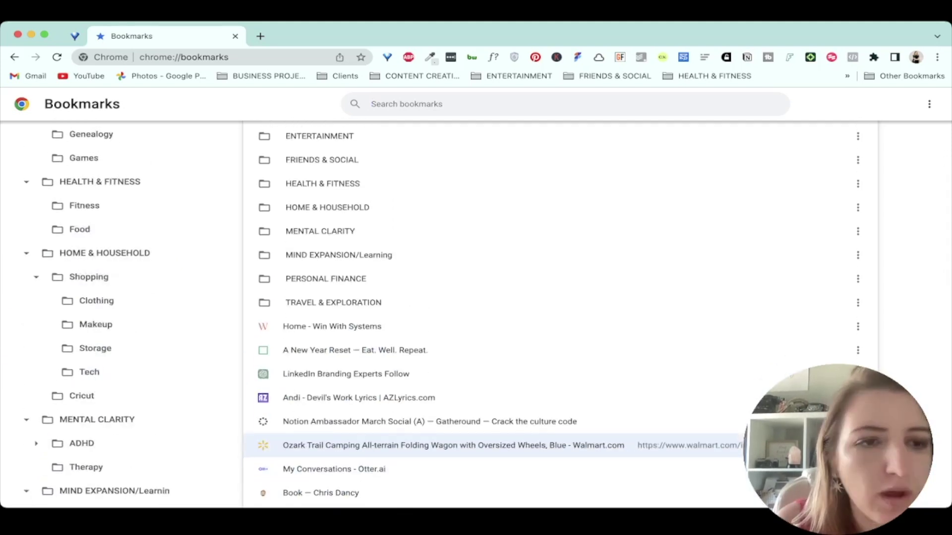
pyautogui.moveTo(447, 445); pyautogui.dragTo(89, 277)
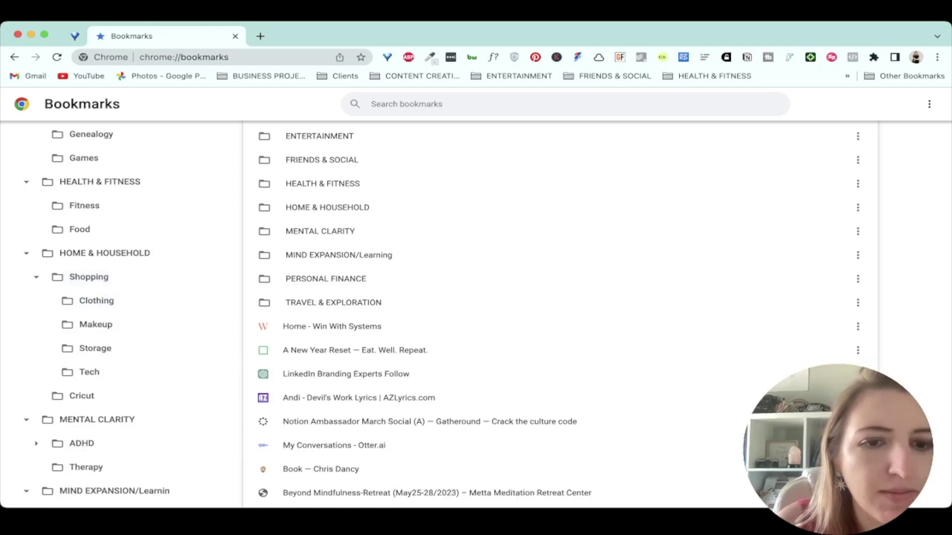
pyautogui.scroll(-3, 496, 419)
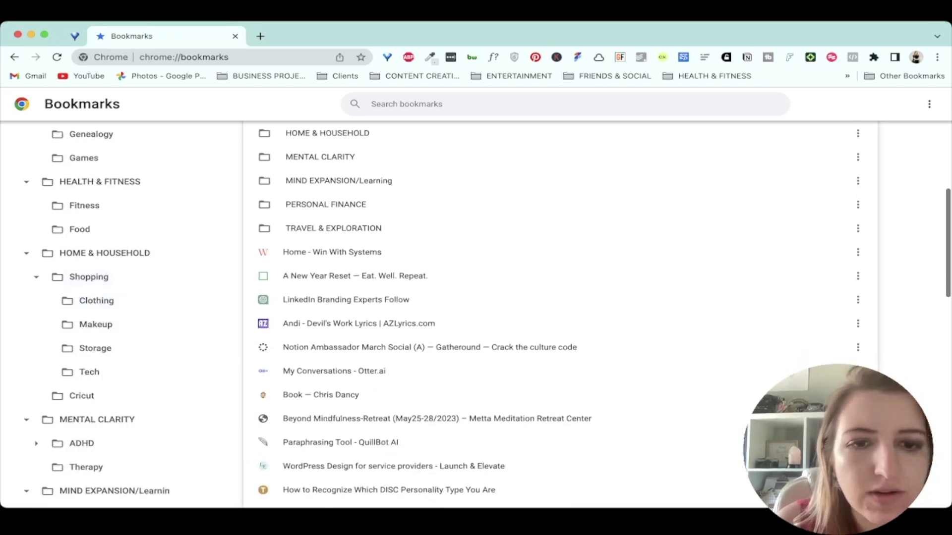
pyautogui.scroll(-4, 496, 419)
pyautogui.scroll(-6, 85, 377)
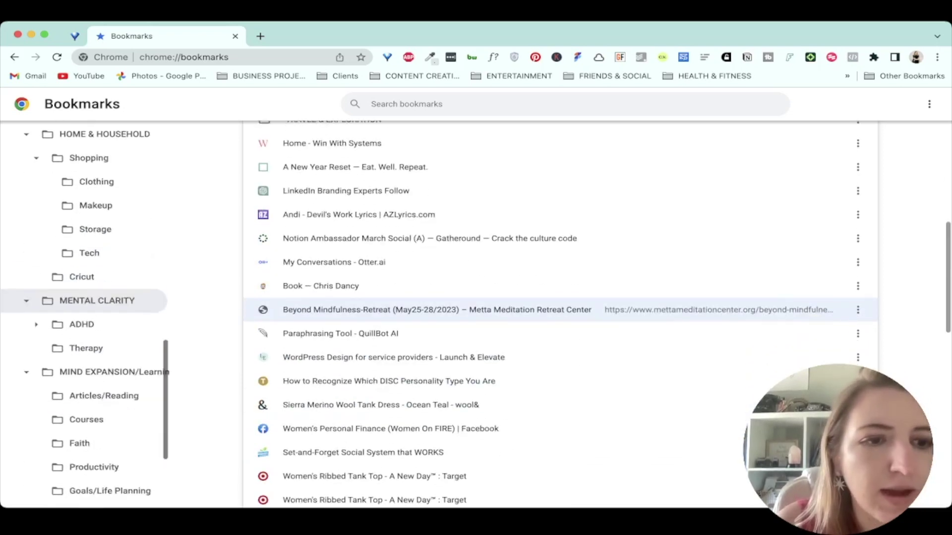
pyautogui.moveTo(85, 377); pyautogui.dragTo(104, 330)
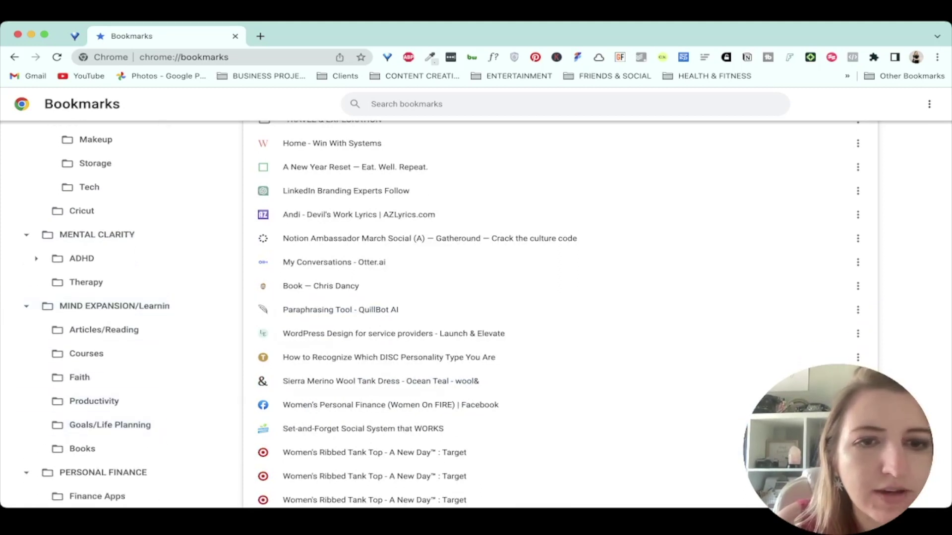
# File the QuillBot bookmark into AI and the DISC bookmark into Personality Tests.
pyautogui.scroll(8, 99, 306)
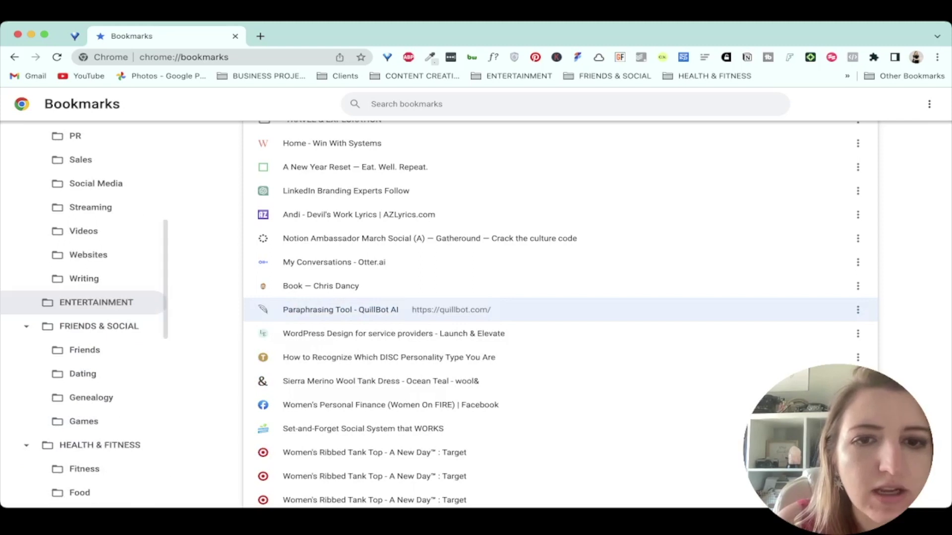
pyautogui.scroll(6, 85, 263)
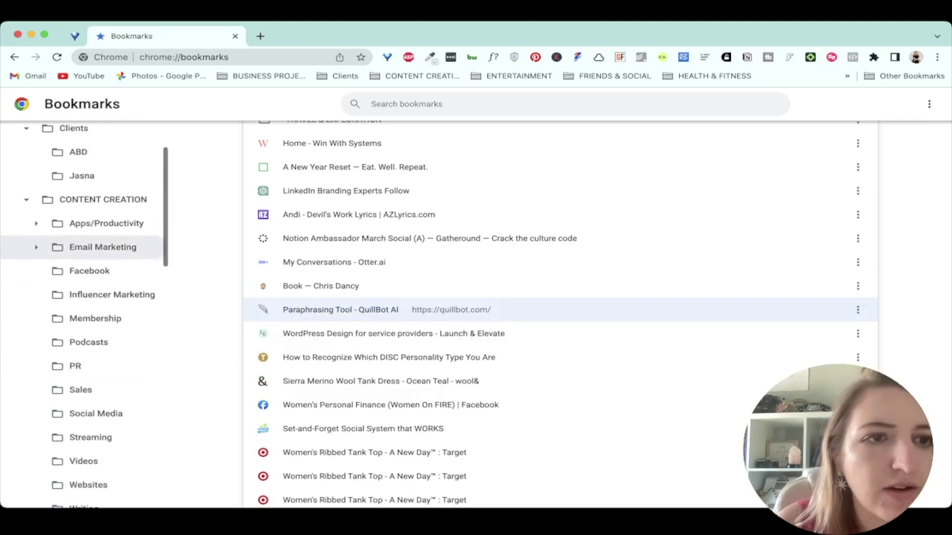
pyautogui.click(37, 269)
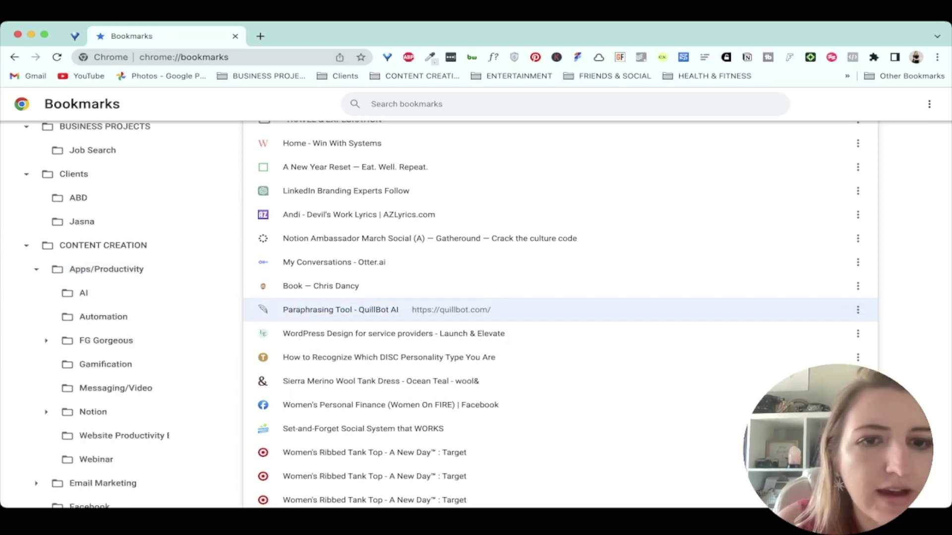
pyautogui.moveTo(340, 310); pyautogui.dragTo(84, 293)
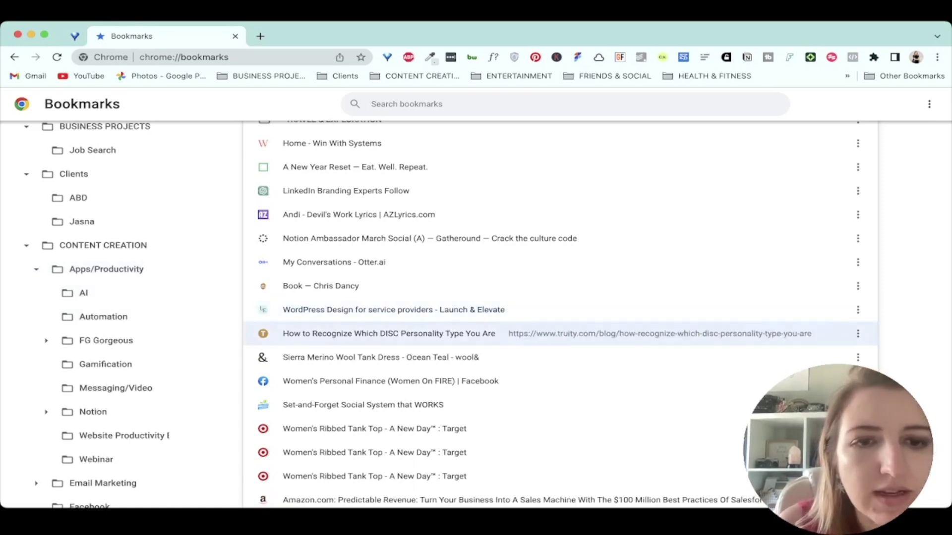
pyautogui.scroll(-15, 99, 273)
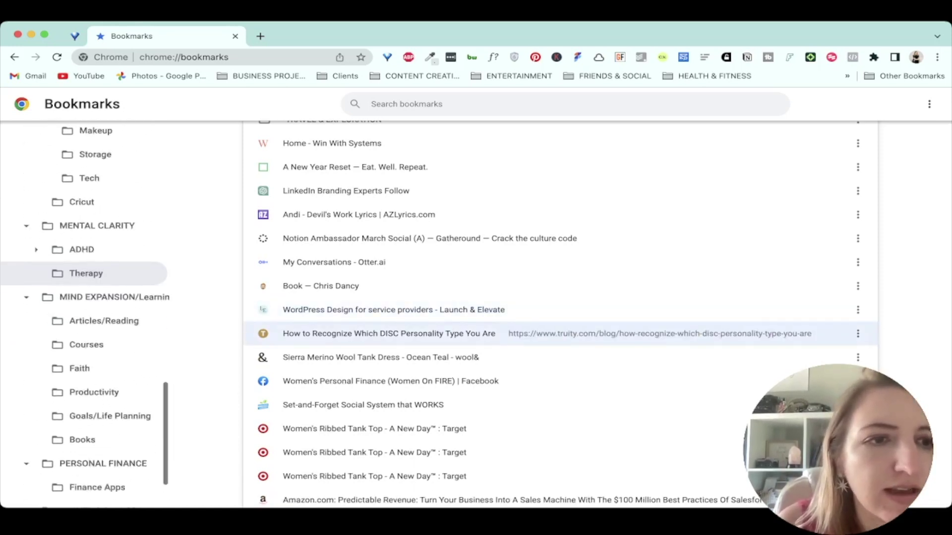
pyautogui.click(36, 249)
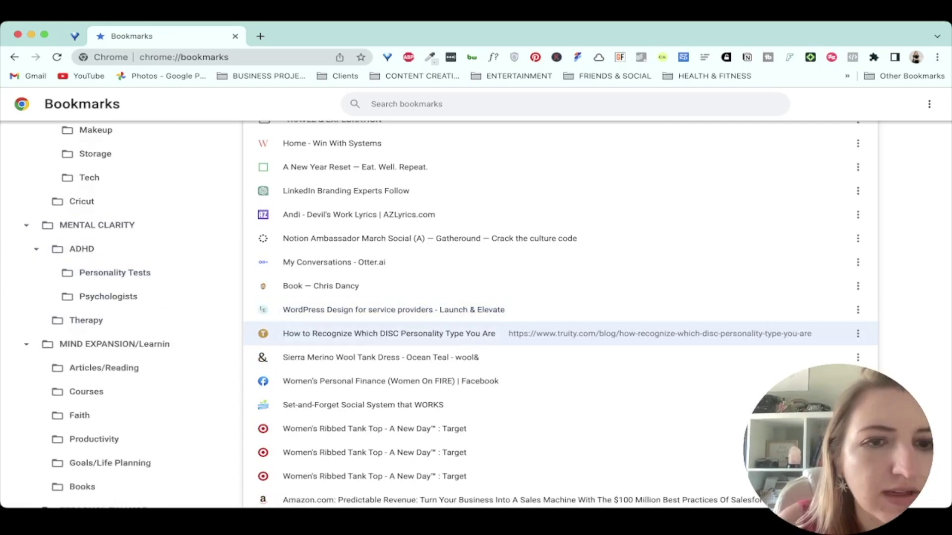
pyautogui.moveTo(389, 333); pyautogui.dragTo(114, 273)
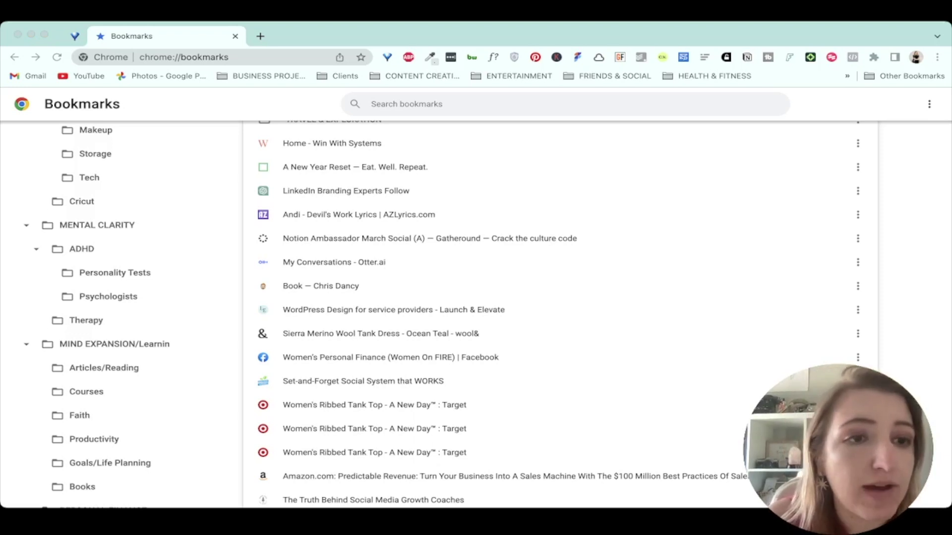
# Review the contents of the Personality Tests, Finance Apps and Clothing bookmark folders.
pyautogui.click(115, 273)
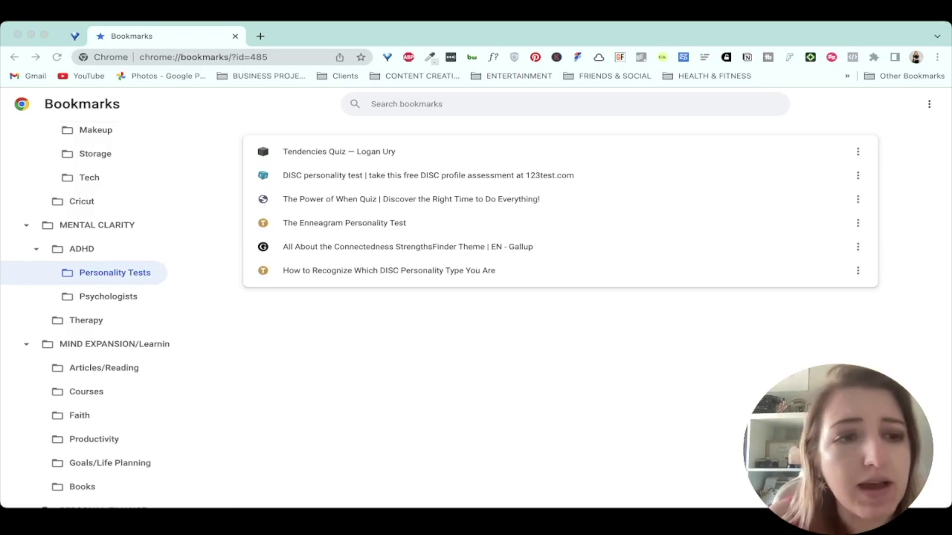
pyautogui.scroll(-2, 99, 368)
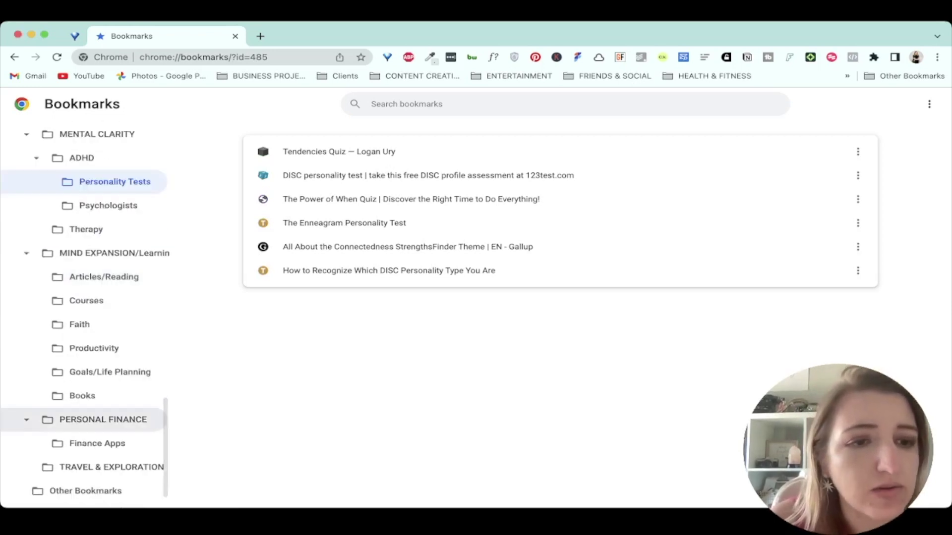
pyautogui.click(97, 443)
pyautogui.scroll(4, 95, 241)
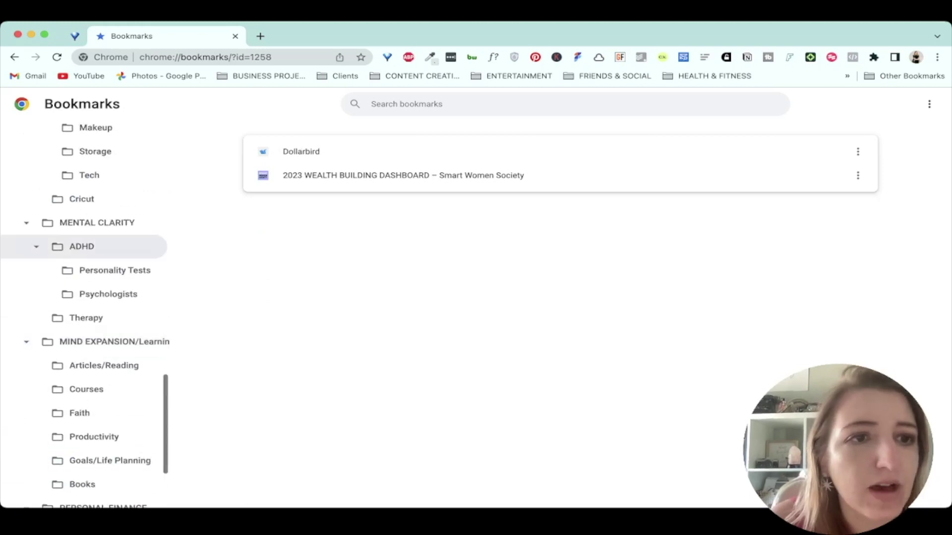
pyautogui.click(96, 217)
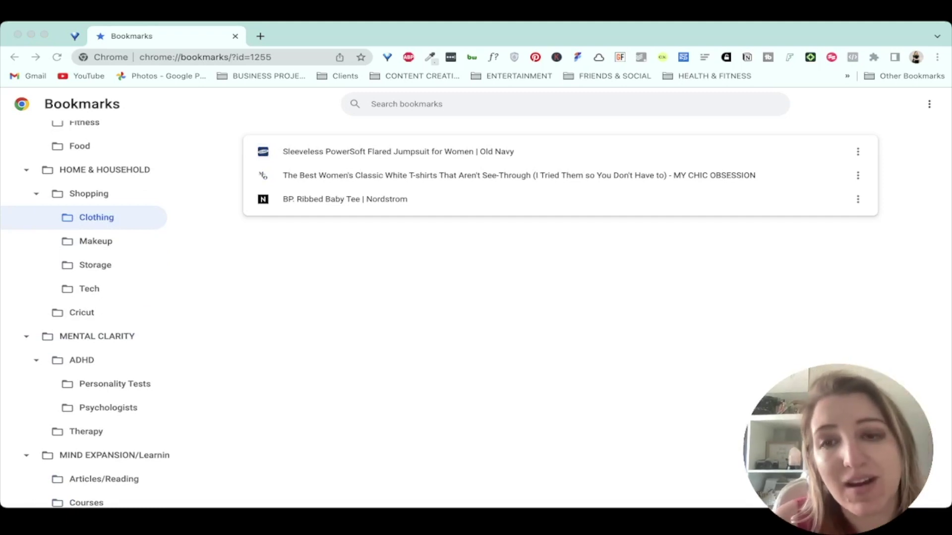
pyautogui.press('super+Tab')
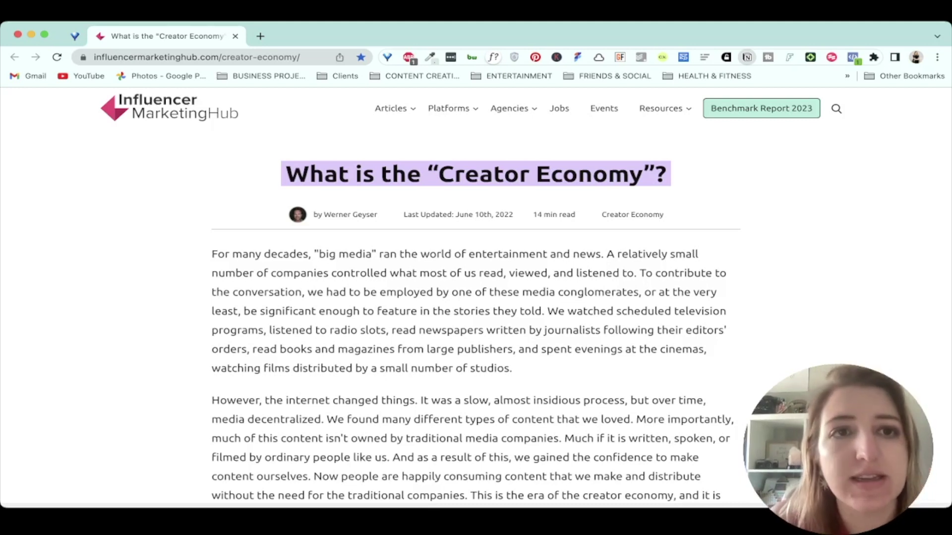
# Open a new browser tab.
pyautogui.hotkey('ctrl', 't')
# Load notion.so, then set up the Notion Web Clipper to clip the article into Articles NEW.
pyautogui.write('notion')
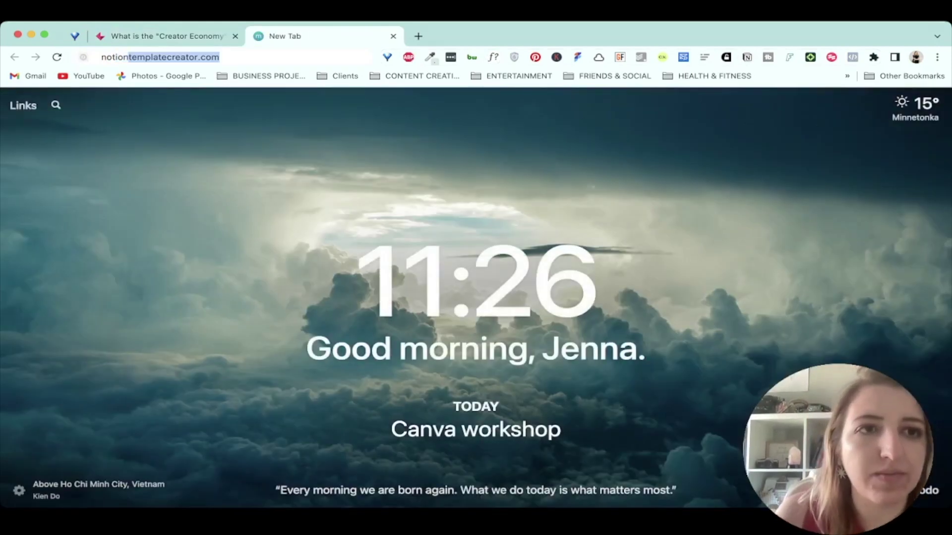
pyautogui.write('.so')
pyautogui.press('Return')
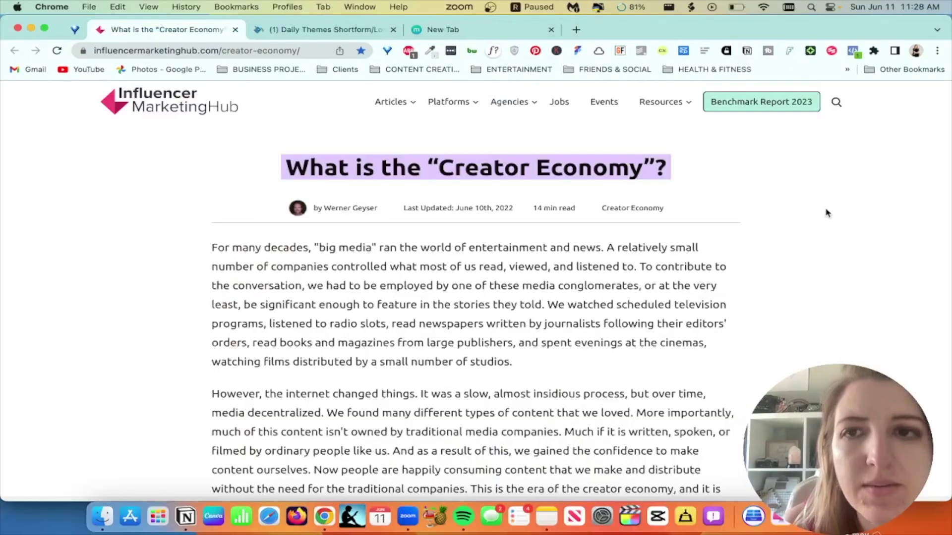
pyautogui.click(747, 51)
pyautogui.click(711, 151)
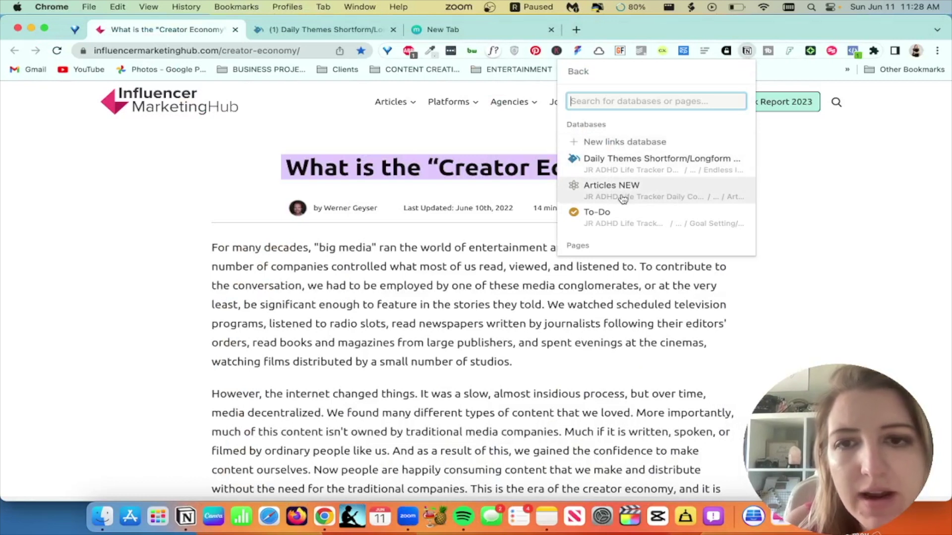
pyautogui.click(602, 197)
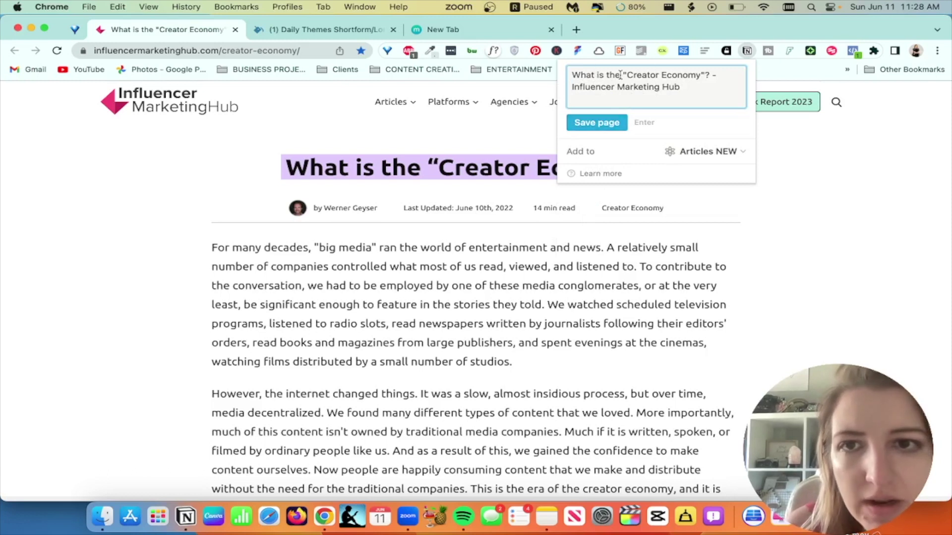
# Save the clipped Creator Economy article to Notion and review its new page.
pyautogui.click(602, 124)
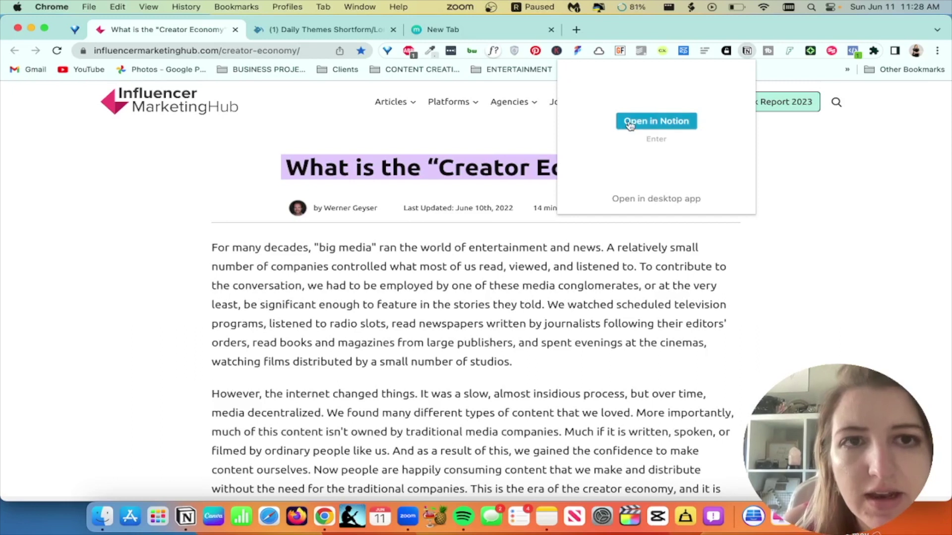
pyautogui.click(627, 123)
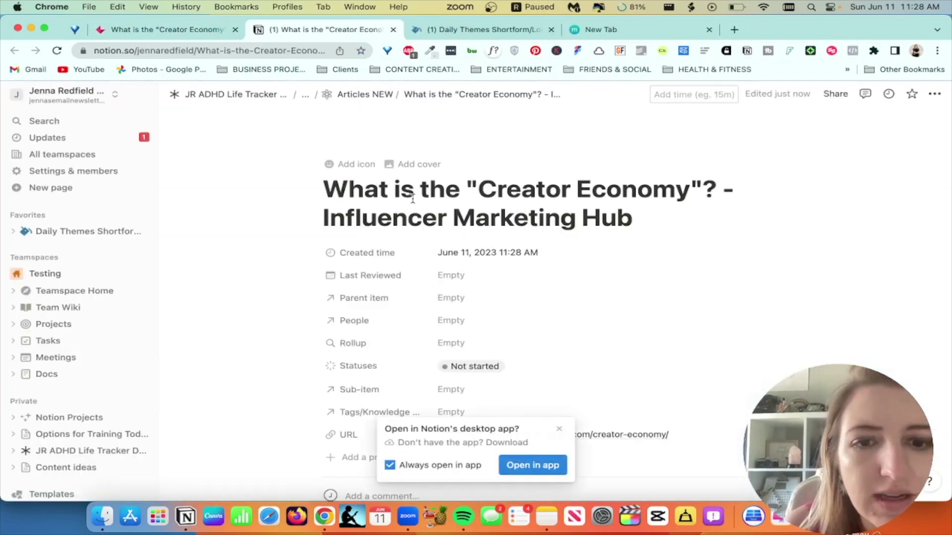
pyautogui.scroll(-5, 493, 198)
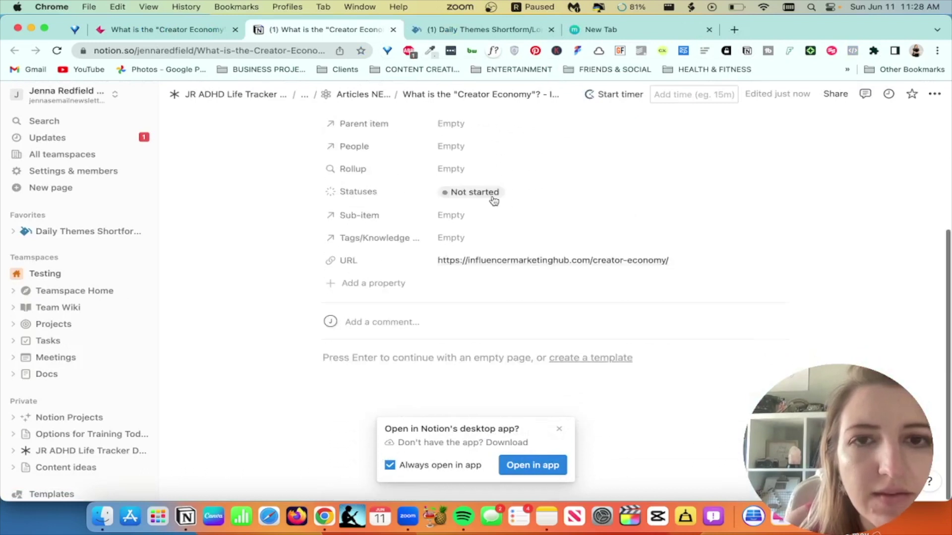
pyautogui.scroll(5, 494, 200)
pyautogui.scroll(-6, 493, 200)
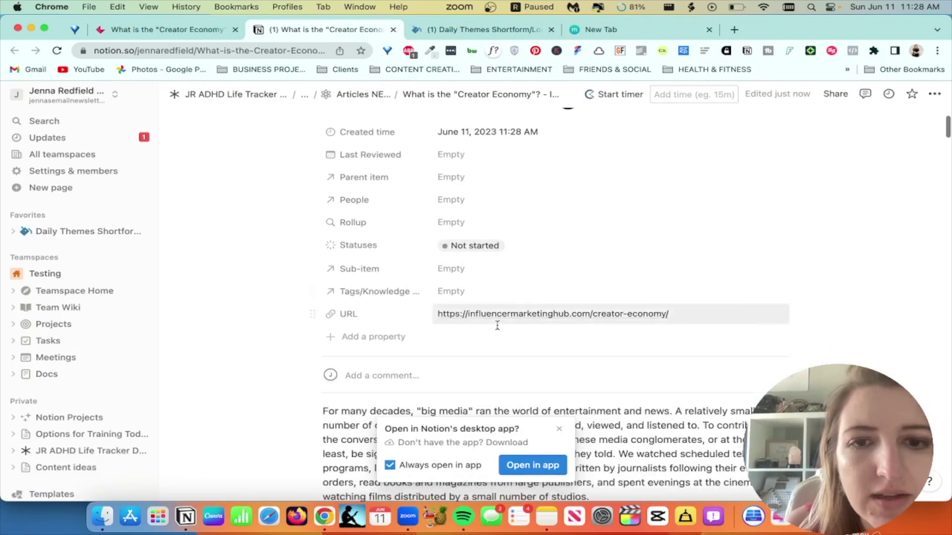
pyautogui.scroll(-15, 259, 289)
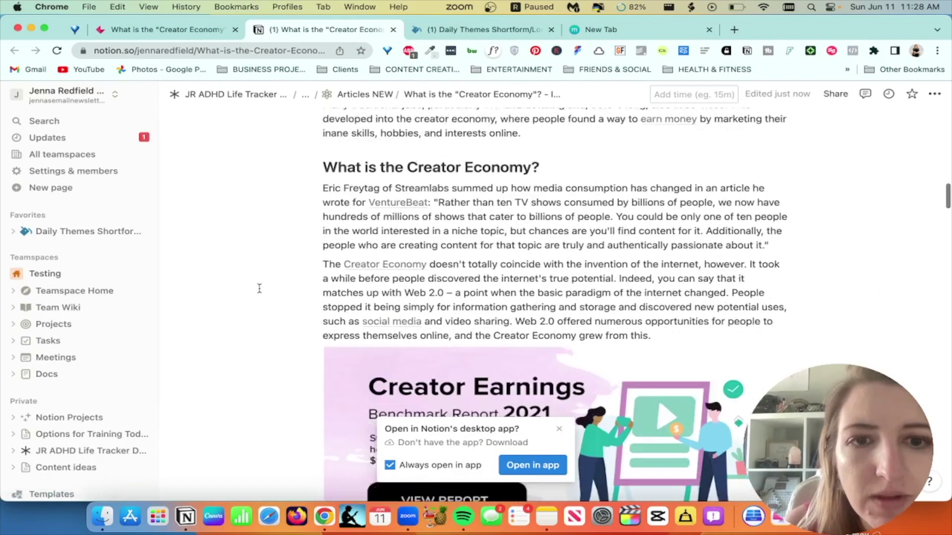
pyautogui.scroll(-20, 259, 288)
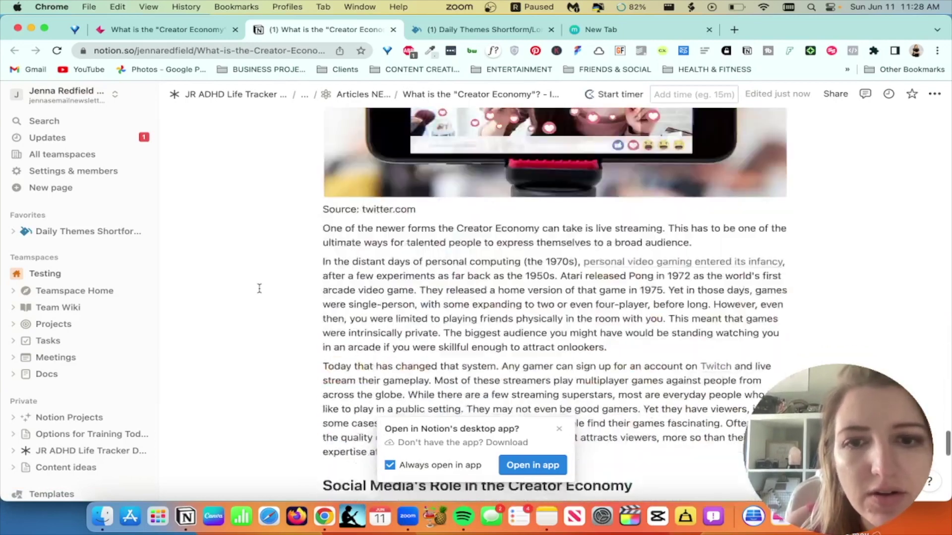
pyautogui.scroll(15, 260, 289)
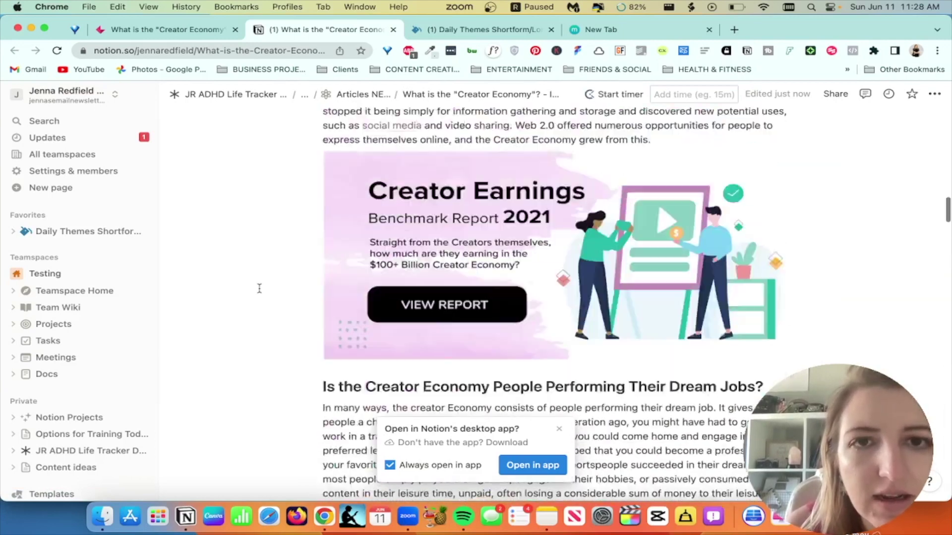
# In Articles NEW, drag the Creator Economy article under Content Creation, keeping the current sort.
pyautogui.click(375, 97)
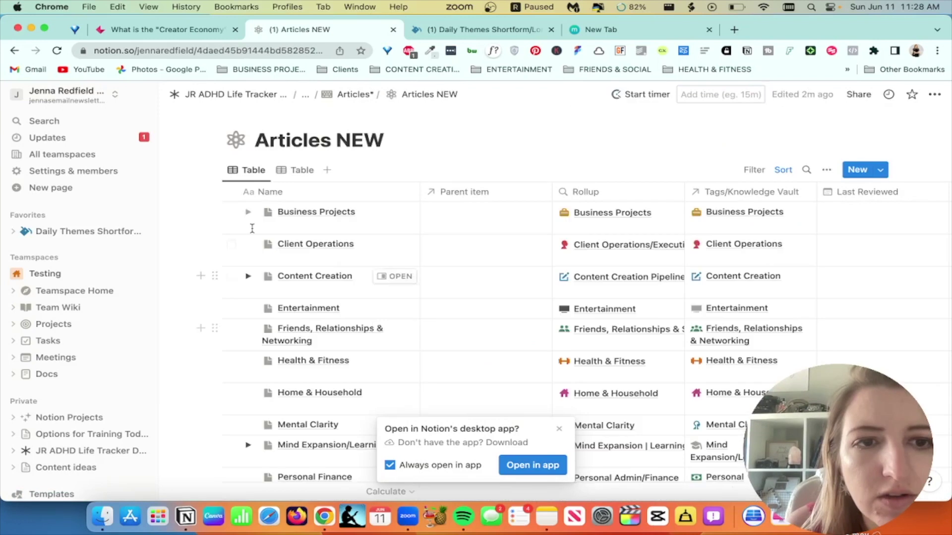
pyautogui.scroll(-5, 223, 252)
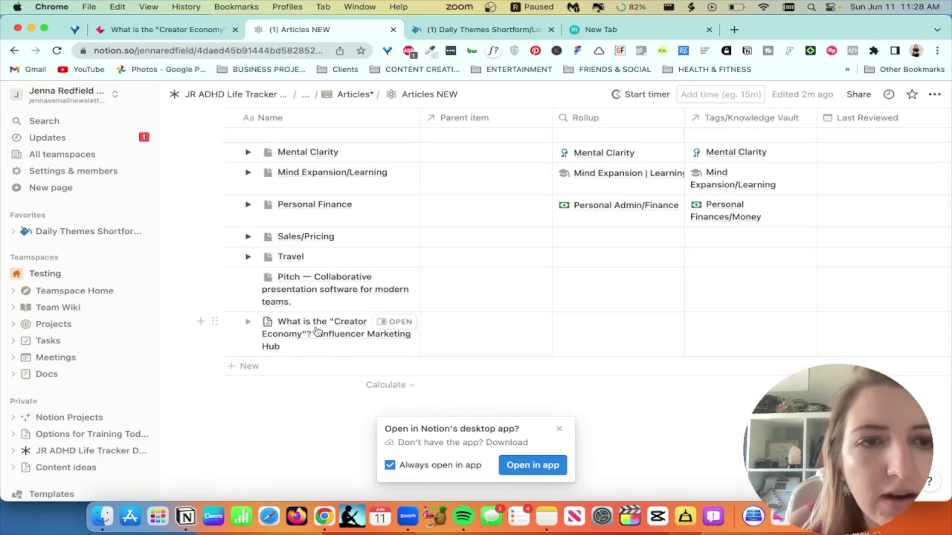
pyautogui.scroll(4, 314, 328)
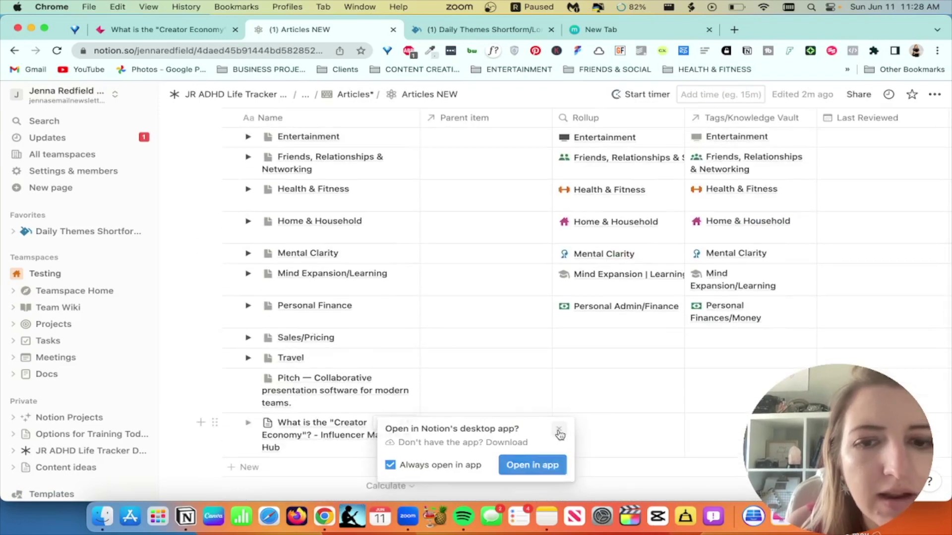
pyautogui.scroll(3, 313, 328)
pyautogui.click(248, 170)
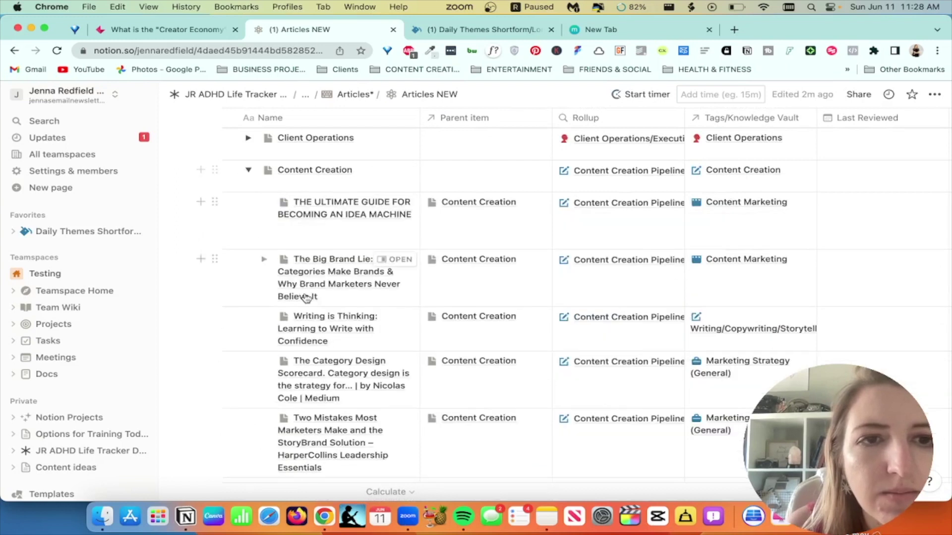
pyautogui.scroll(-10, 305, 297)
pyautogui.moveTo(214, 323); pyautogui.dragTo(341, 304)
pyautogui.click(451, 321)
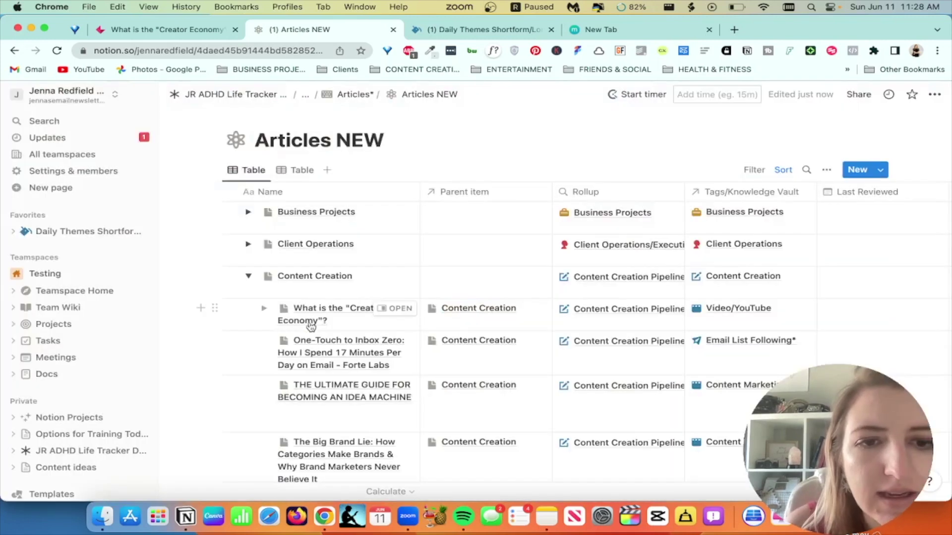
# Check the table, collapsing and re-expanding the Content Creation group to confirm the new sub-item.
pyautogui.scroll(-5, 325, 328)
pyautogui.scroll(2, 323, 328)
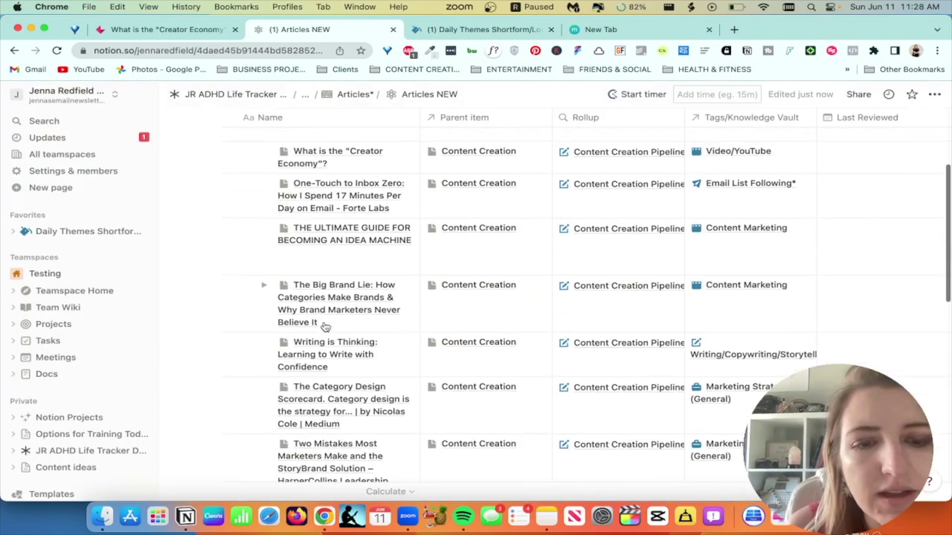
pyautogui.scroll(-5, 298, 330)
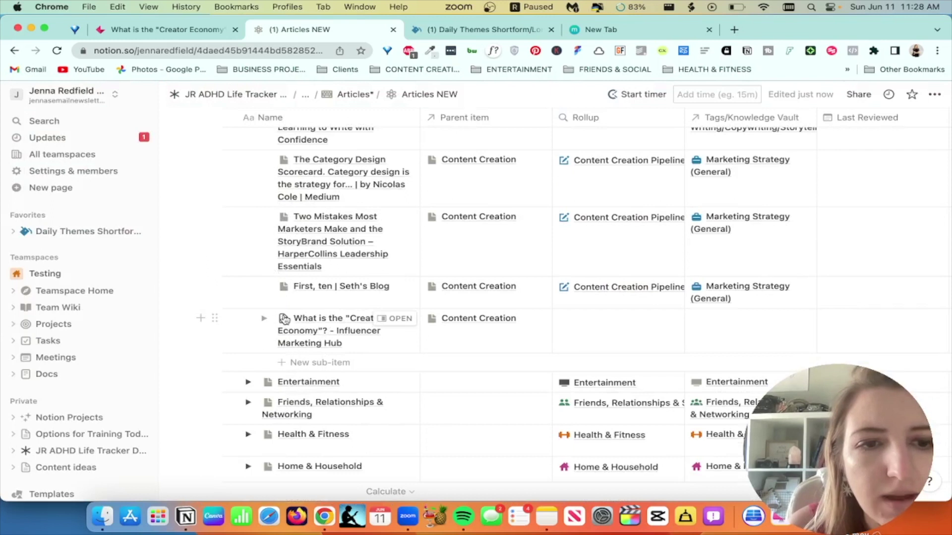
pyautogui.scroll(7, 351, 318)
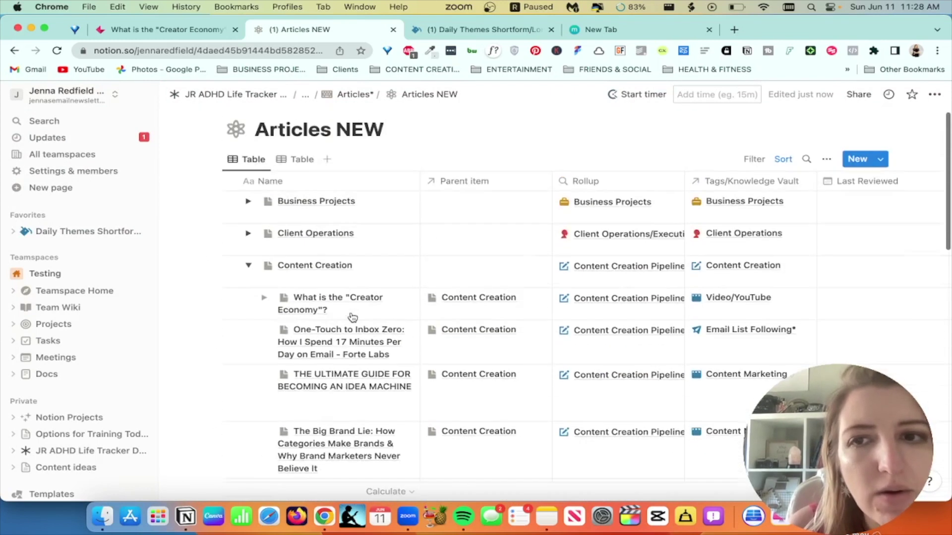
pyautogui.scroll(-3, 753, 317)
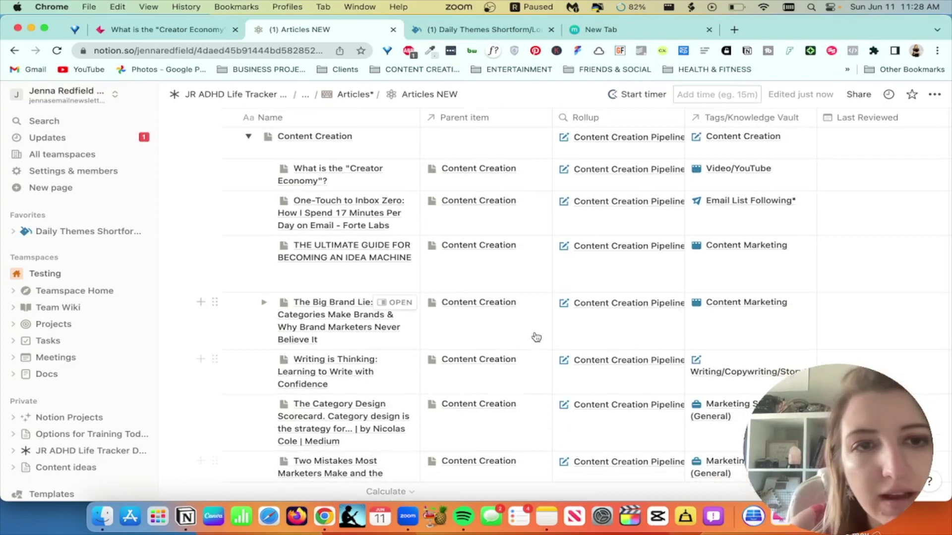
pyautogui.scroll(3, 536, 337)
pyautogui.click(249, 264)
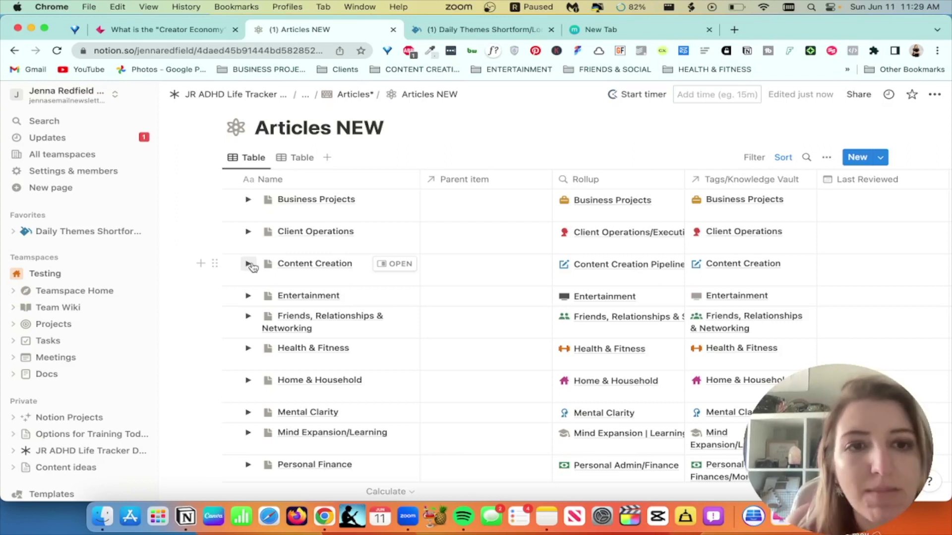
pyautogui.click(249, 264)
pyautogui.scroll(-1, 403, 279)
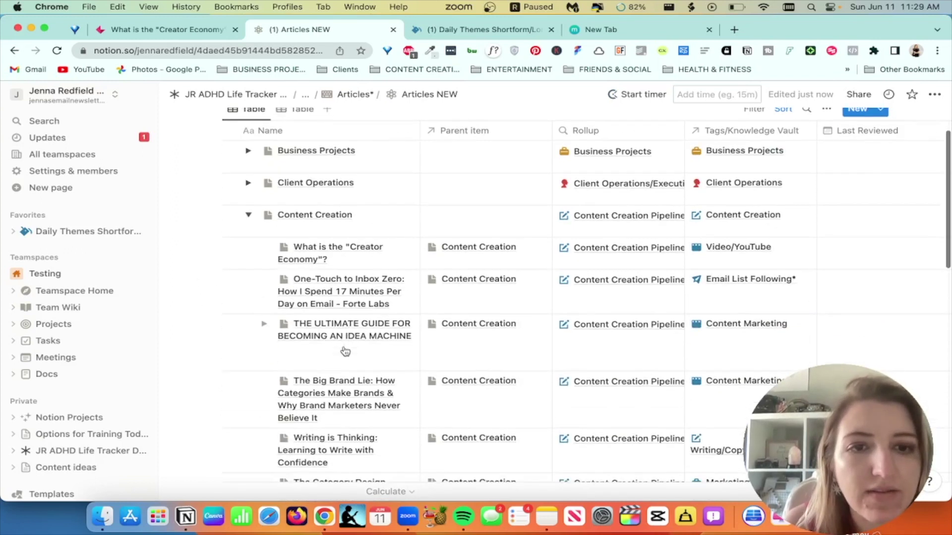
pyautogui.click(395, 381)
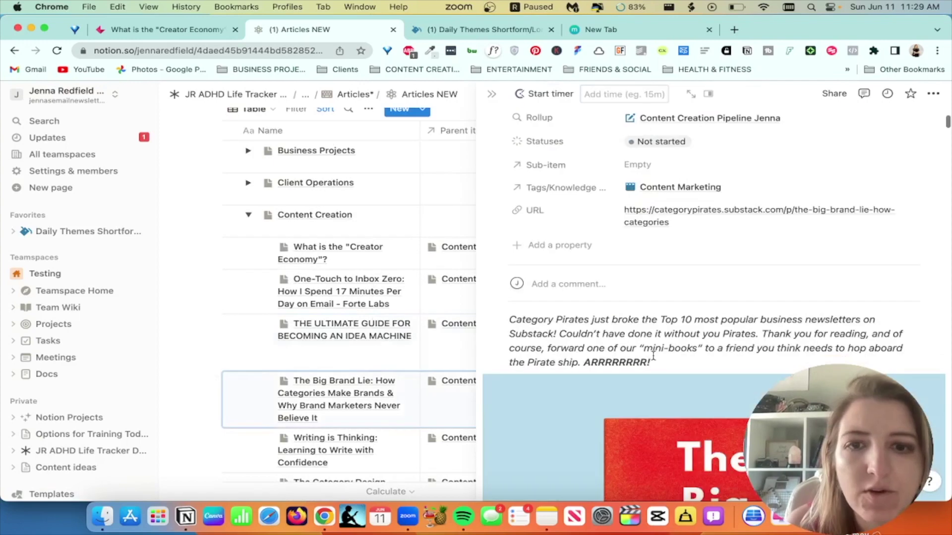
pyautogui.scroll(-15, 653, 355)
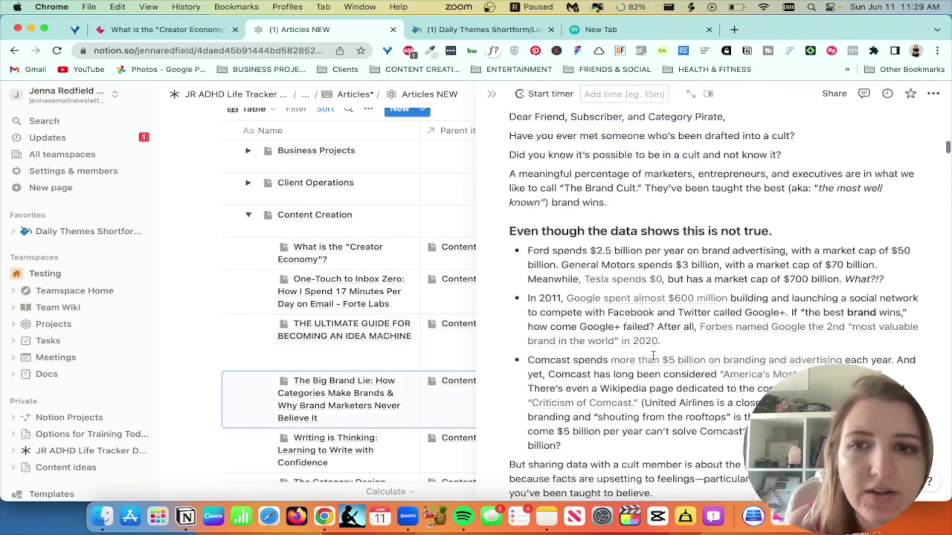
pyautogui.scroll(-20, 653, 356)
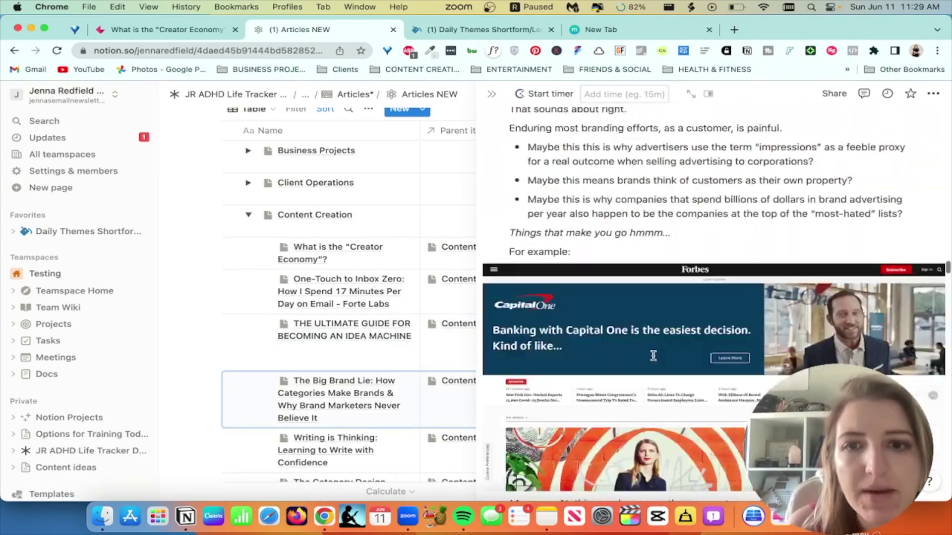
pyautogui.scroll(-20, 654, 355)
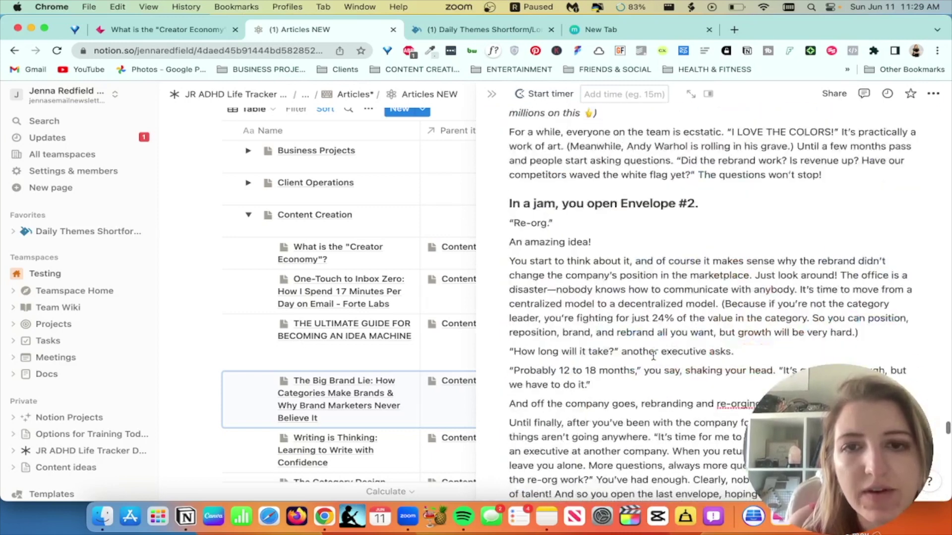
pyautogui.scroll(-10, 654, 356)
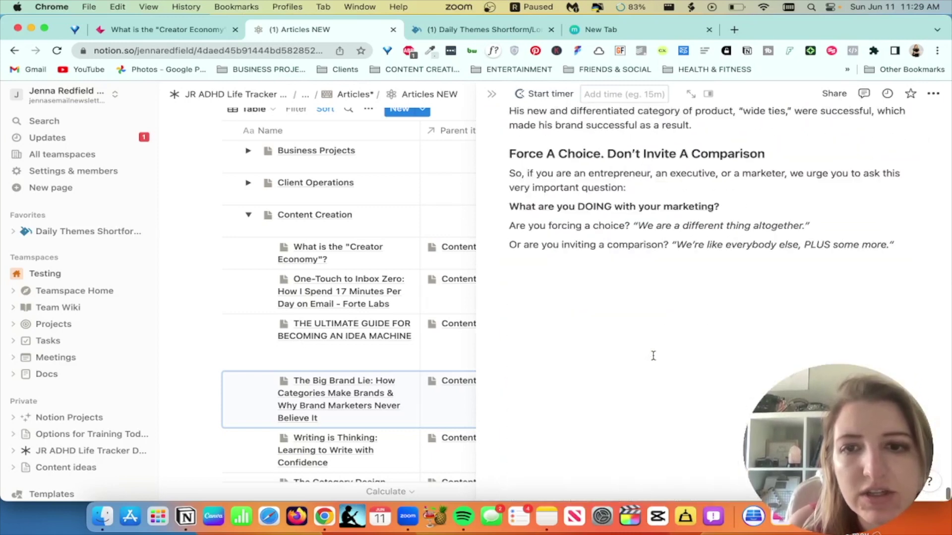
pyautogui.click(492, 96)
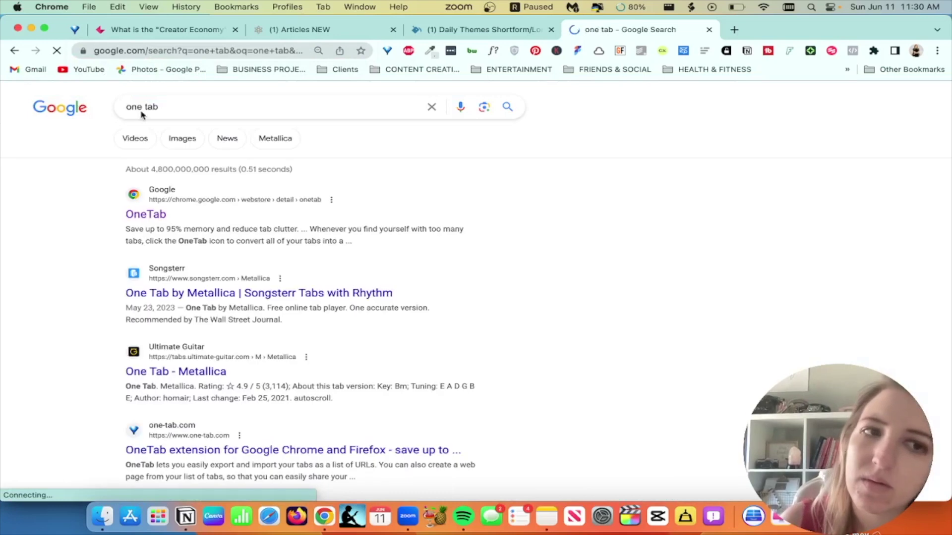
# Open the OneTab Chrome Web Store page from the results, then close that tab.
pyautogui.click(146, 217)
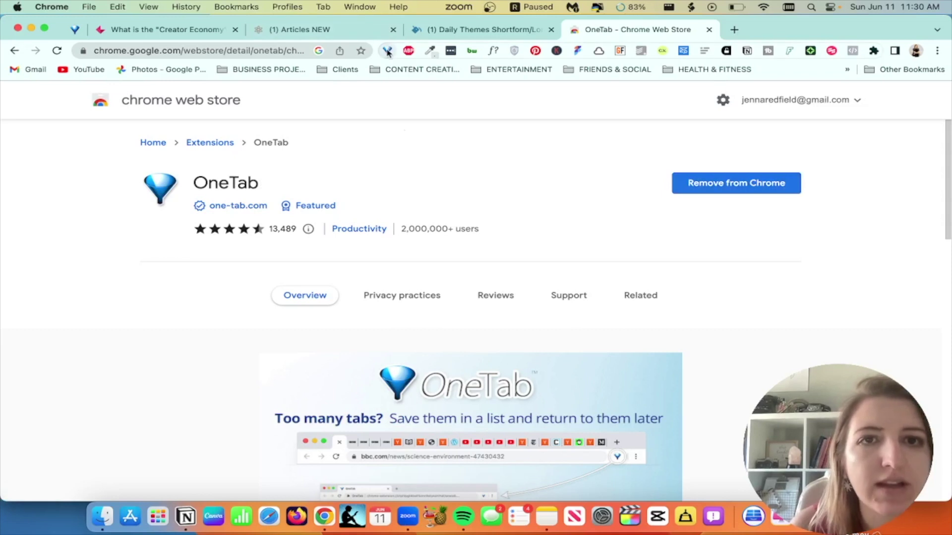
pyautogui.press('super+w')
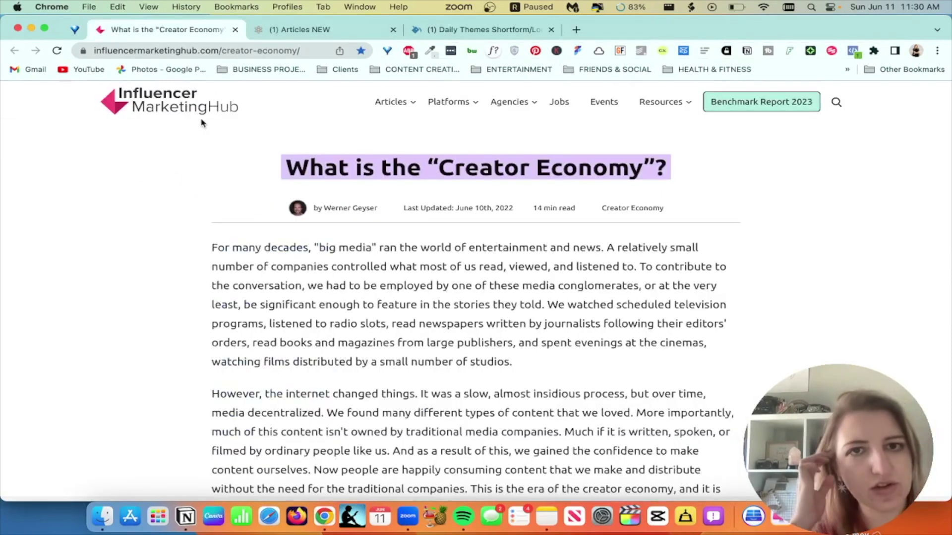
# Collect all tabs into OneTab, then restore the Creator Economy and Articles NEW tabs.
pyautogui.click(388, 51)
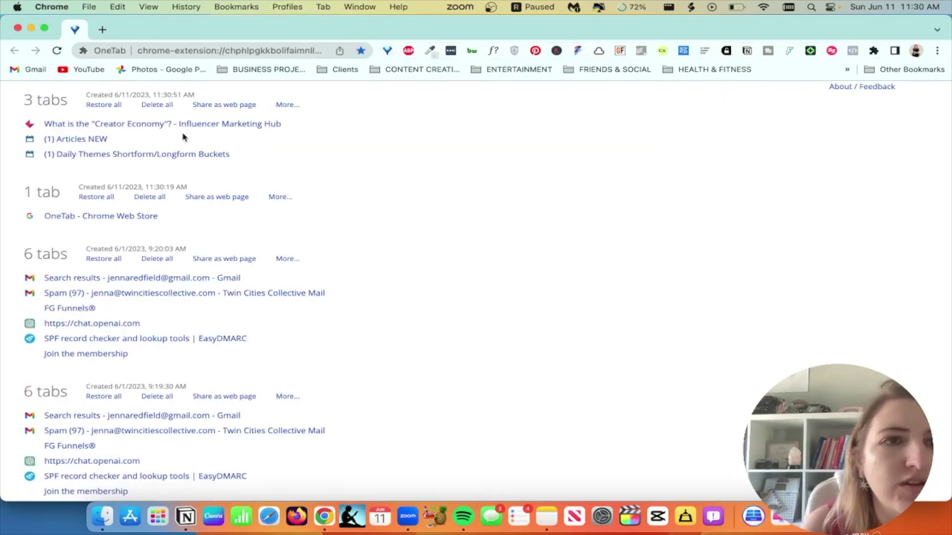
pyautogui.click(94, 125)
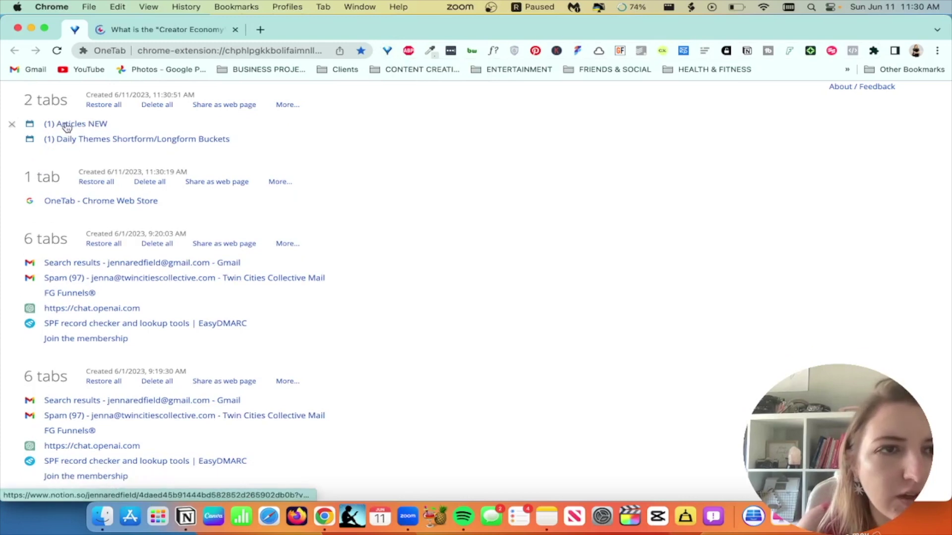
pyautogui.click(67, 125)
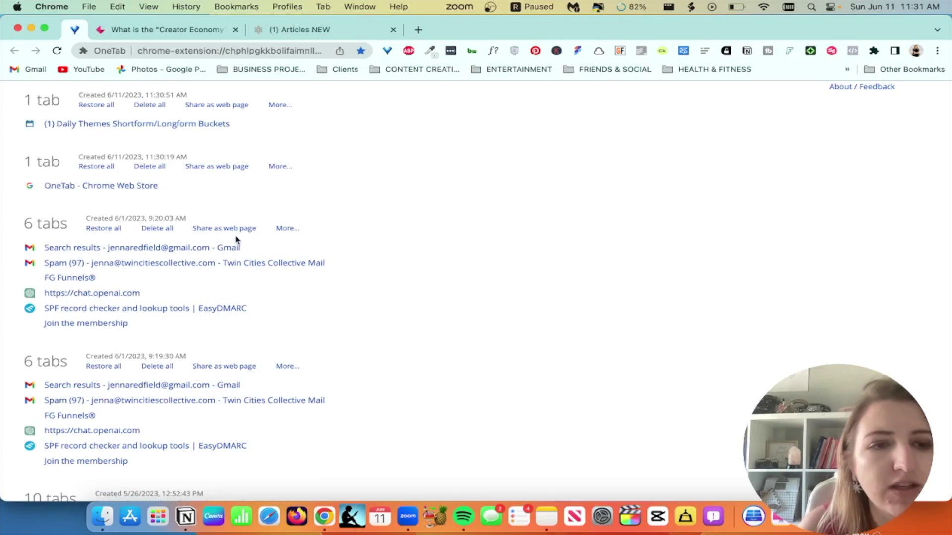
# Highlight the 7547 total saved tabs count in OneTab, then clear the highlight.
pyautogui.scroll(2, 236, 240)
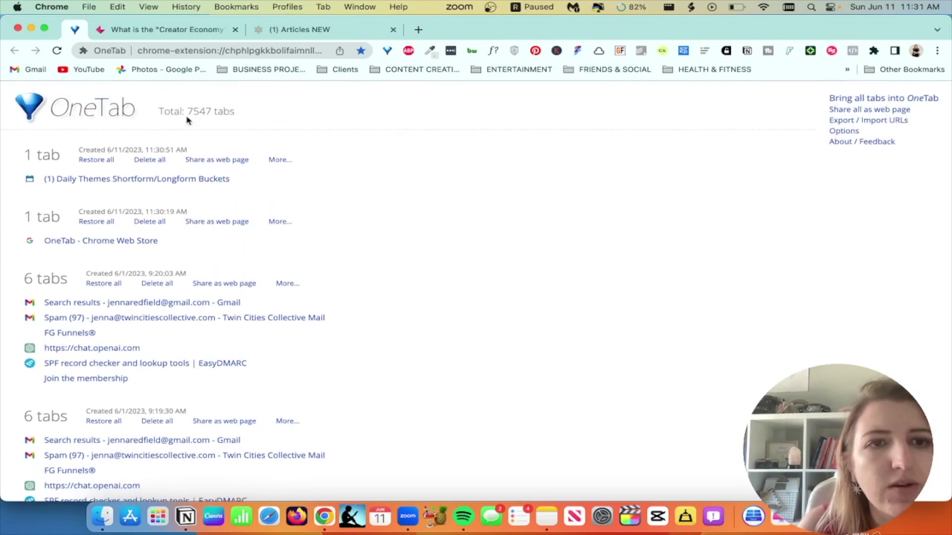
pyautogui.moveTo(185, 111); pyautogui.dragTo(229, 110)
pyautogui.click(229, 110)
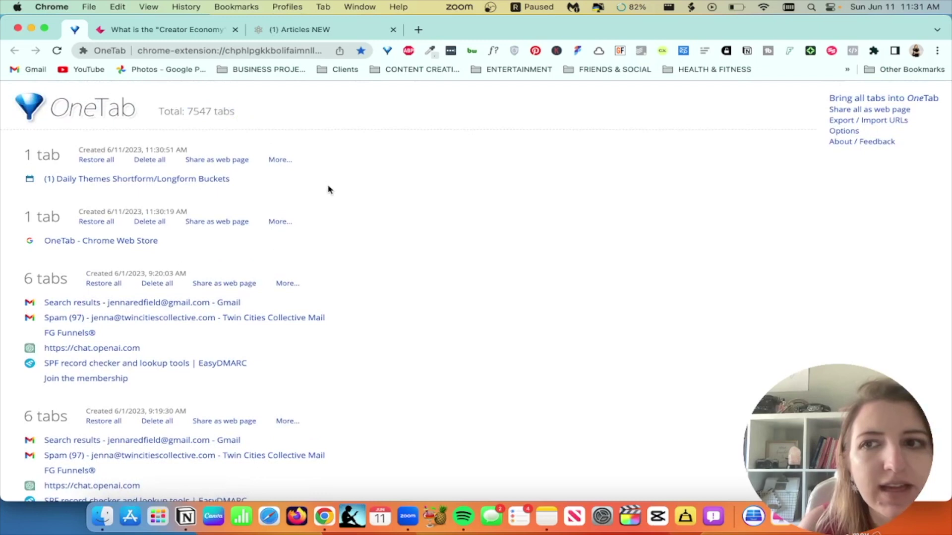